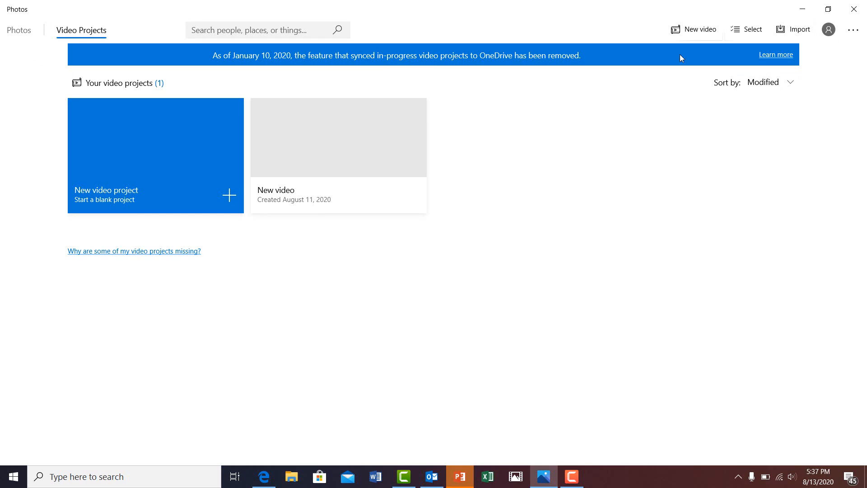
Create a blank video project and skip naming it, leaving the default 'New video' title.
click(682, 30)
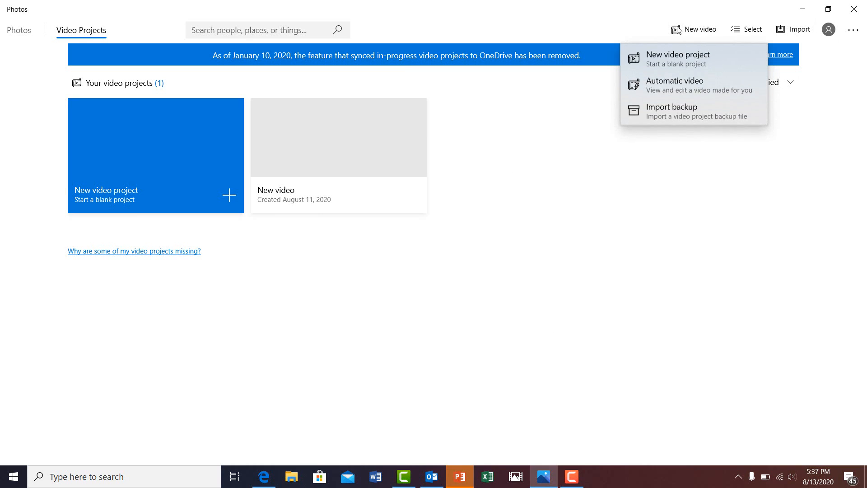
click(700, 59)
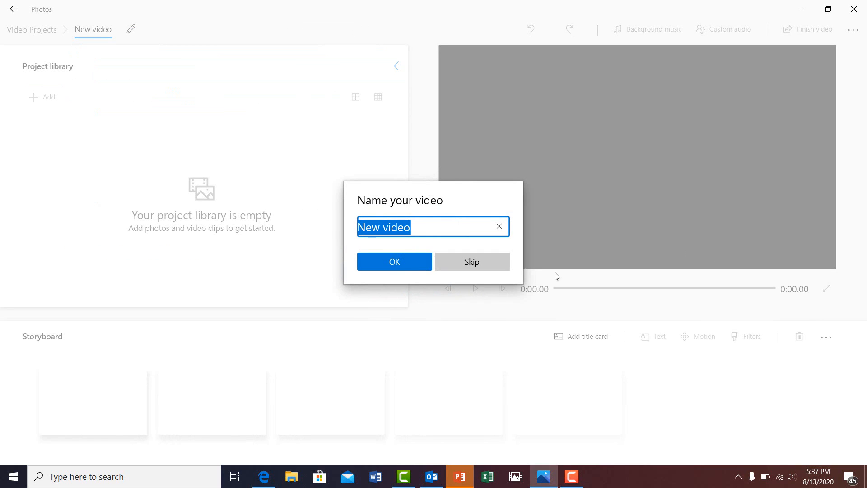
click(452, 257)
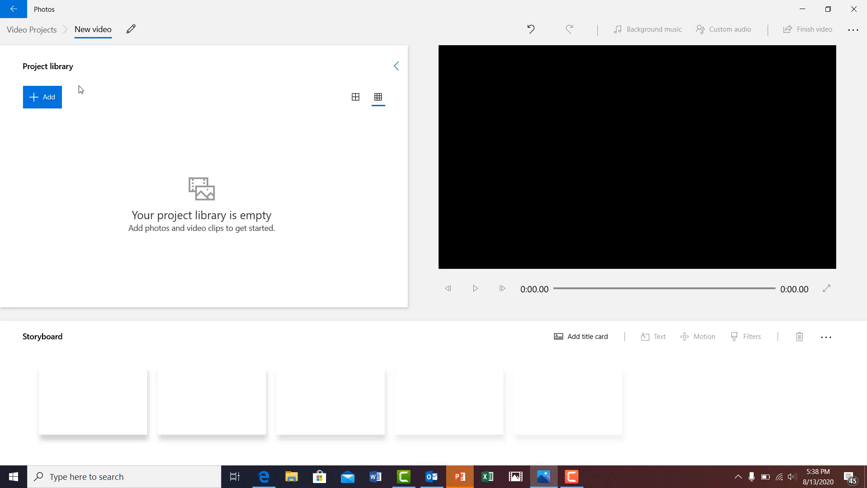
Import the ver3 OBS Intro Vid video from Desktop > OBS into the project library.
click(50, 97)
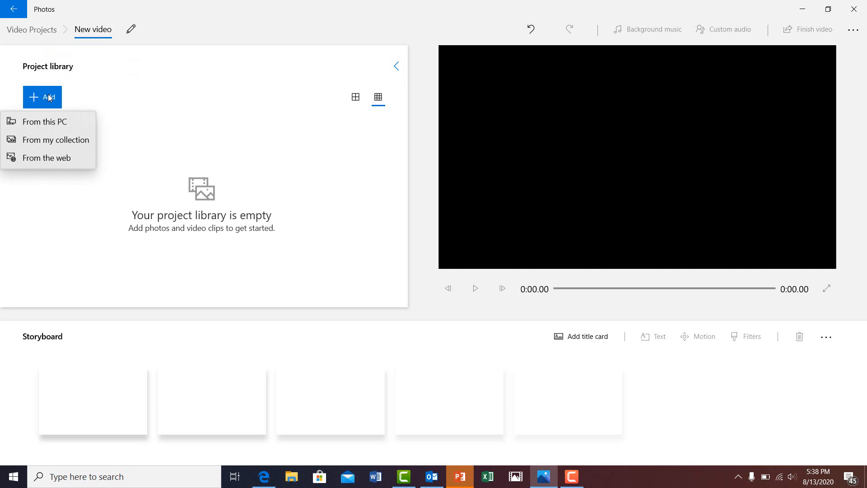
click(62, 128)
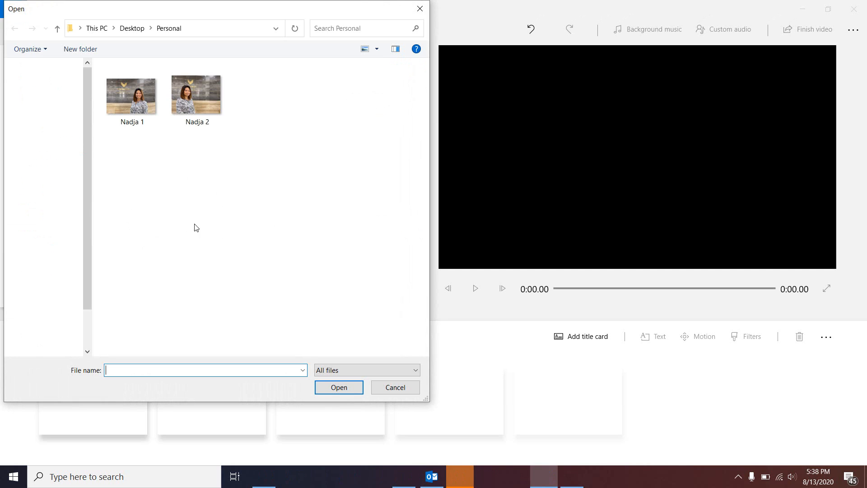
click(131, 28)
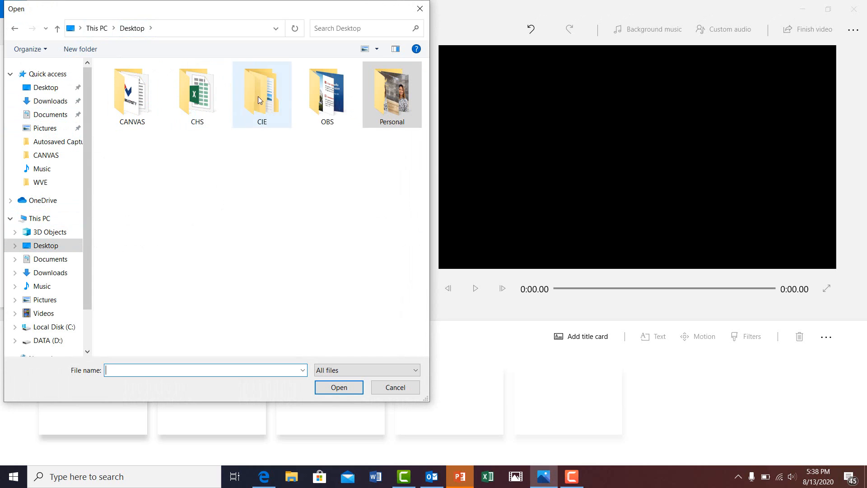
click(331, 103)
double_click(331, 103)
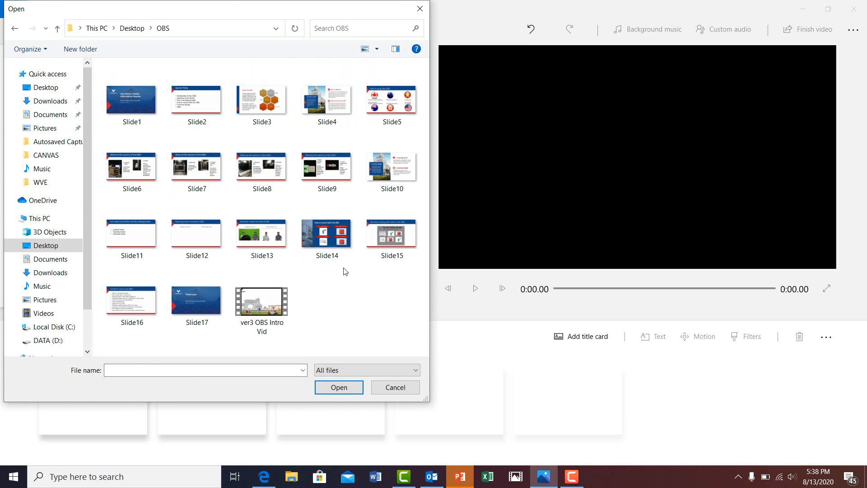
click(271, 302)
click(342, 388)
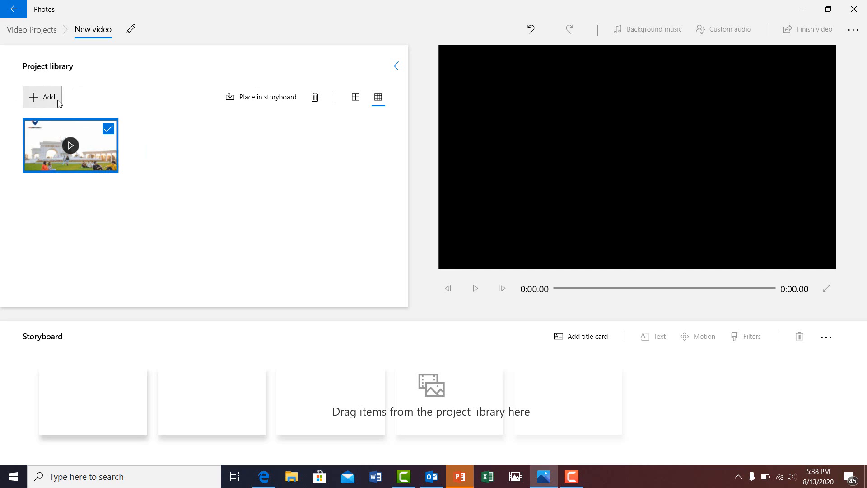
click(43, 97)
Import the Canvas Logo image from Desktop > CANVAS into the project library.
click(66, 128)
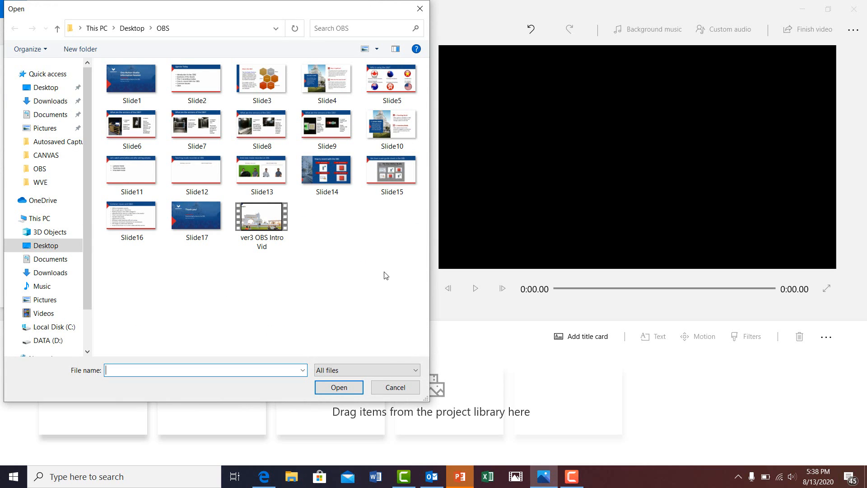
click(48, 88)
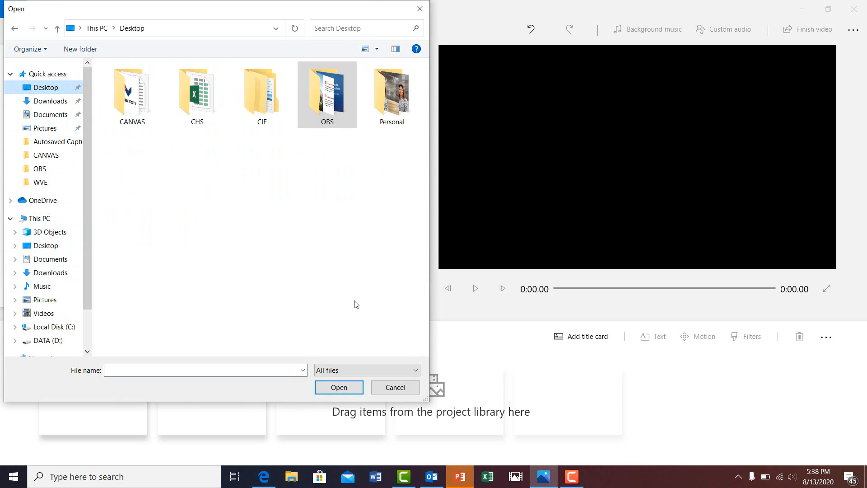
double_click(260, 103)
click(15, 29)
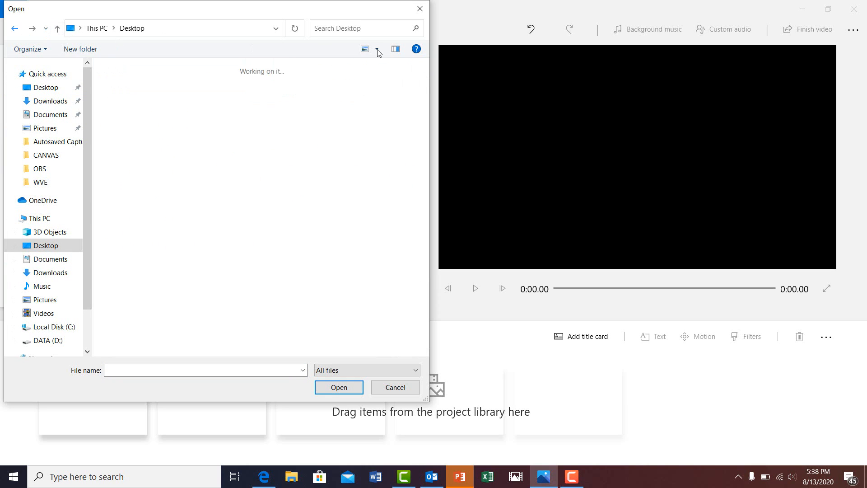
double_click(131, 95)
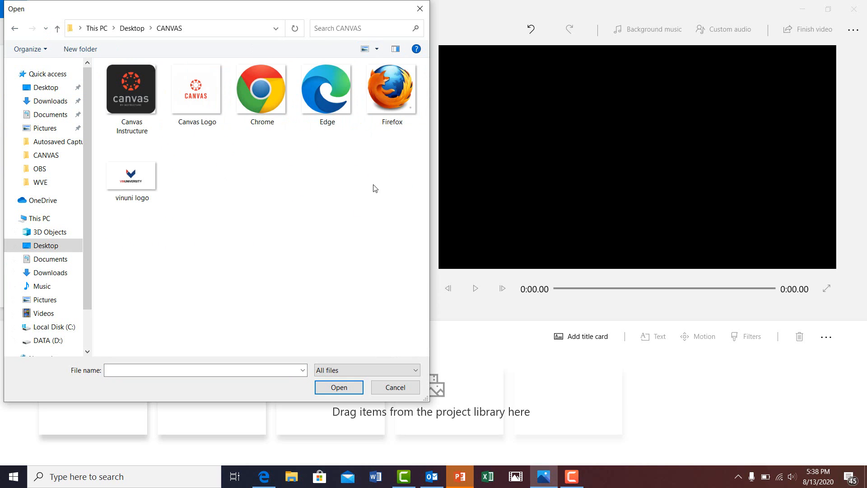
click(266, 86)
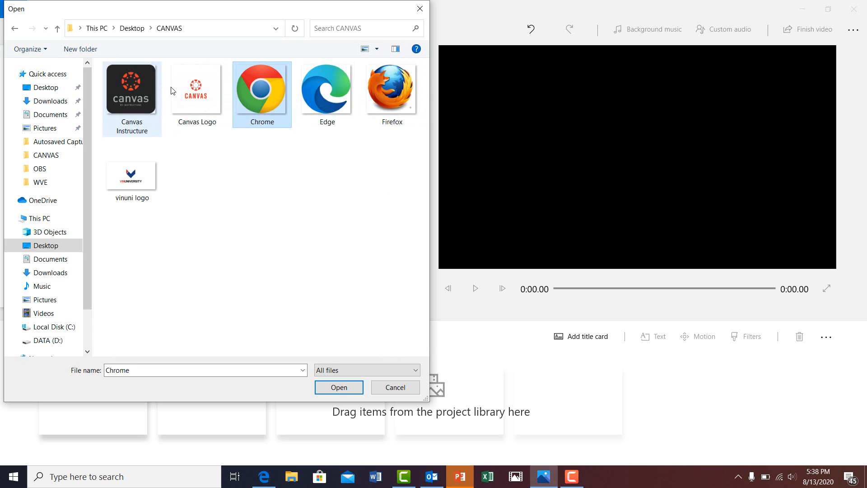
click(196, 92)
click(339, 387)
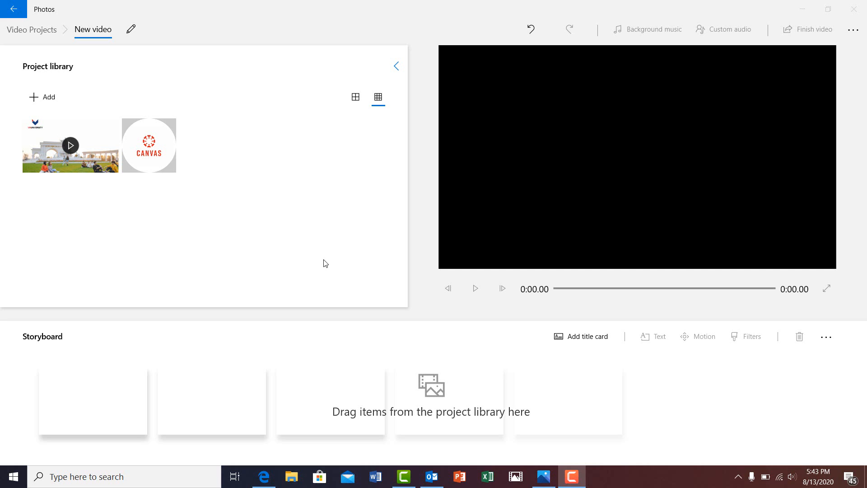
Import Slide1, Slide5 and Slide15 together from the OBS folder into the library.
click(49, 97)
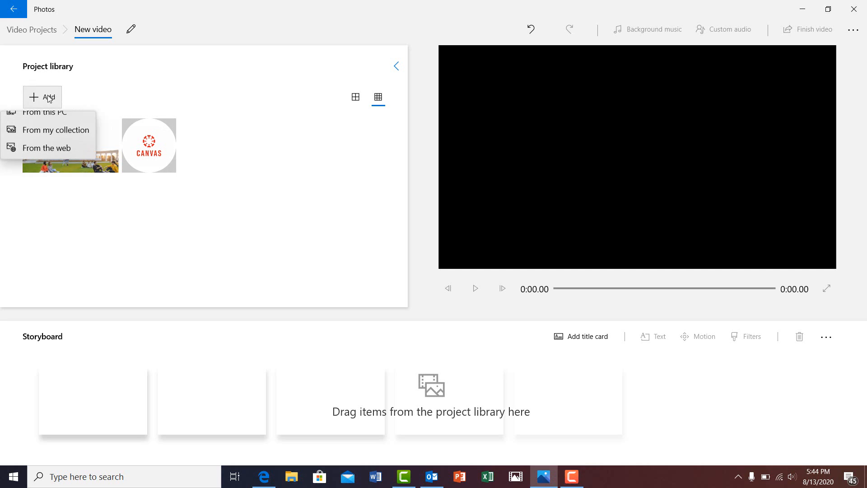
click(64, 121)
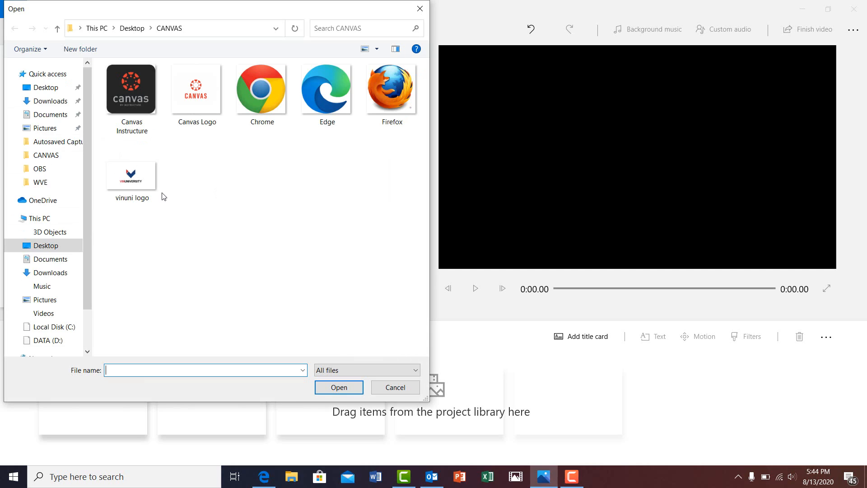
click(44, 171)
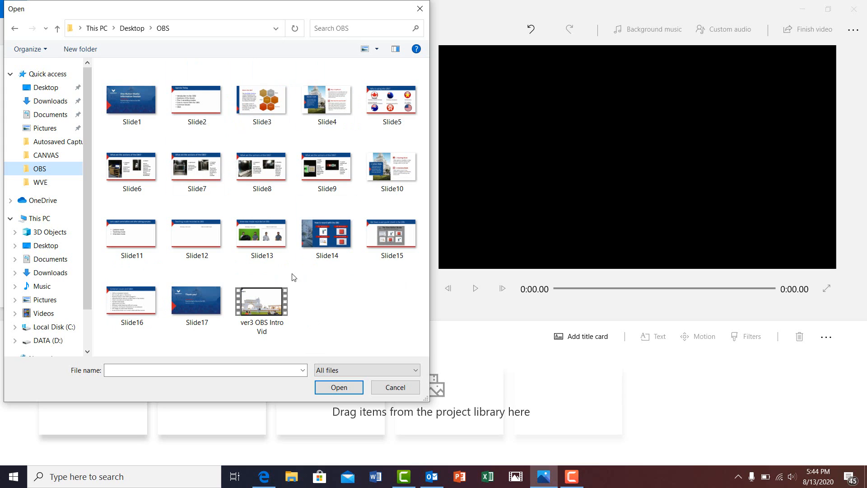
click(134, 101)
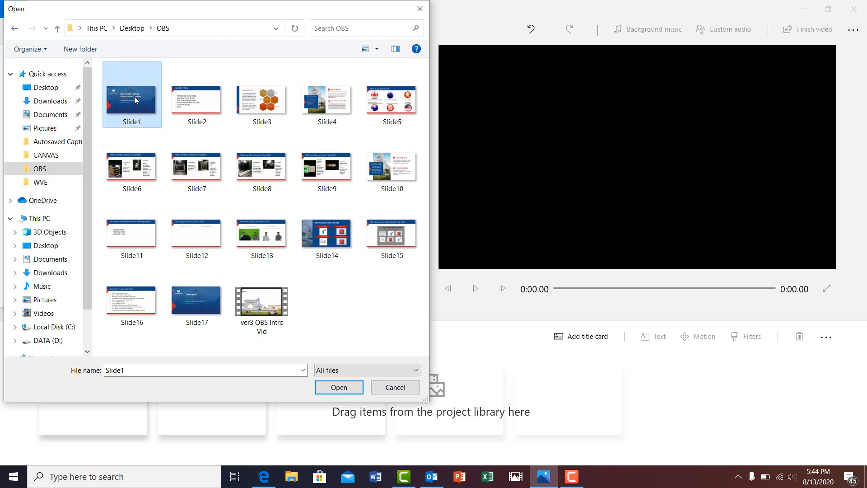
ctrl+click(387, 110)
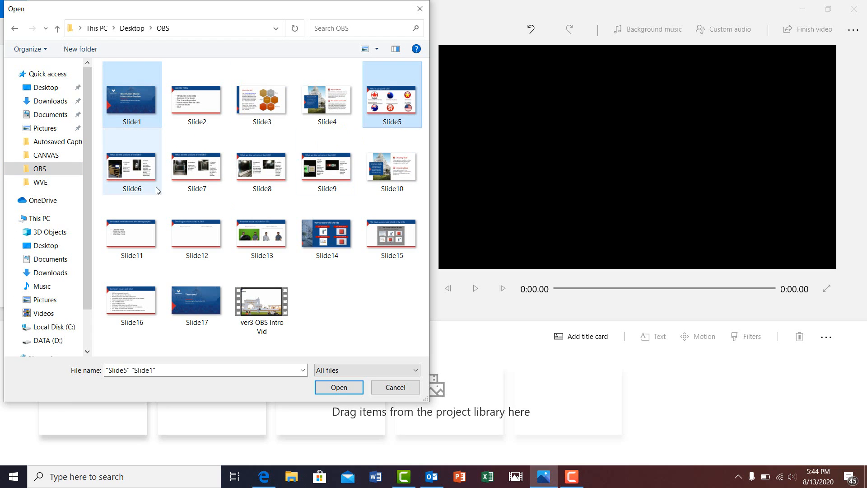
ctrl+click(397, 233)
click(339, 387)
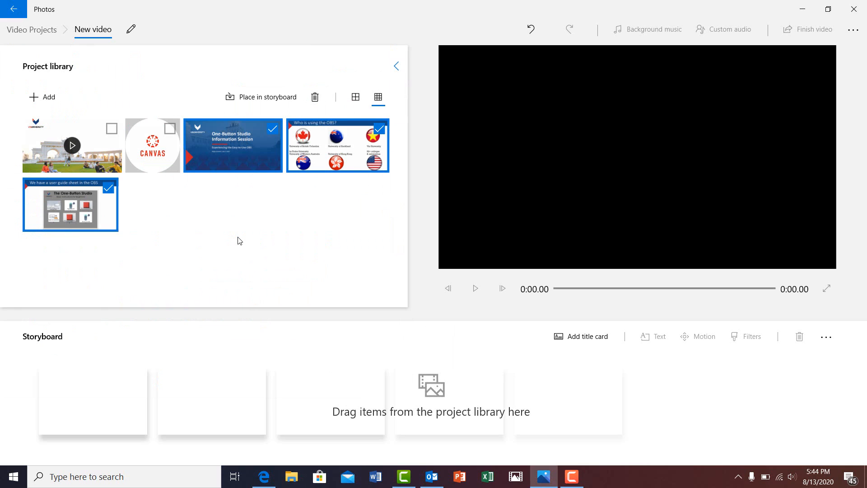
Uncheck all library items and drag ver3 OBS Intro Vid into the first storyboard slot.
click(112, 129)
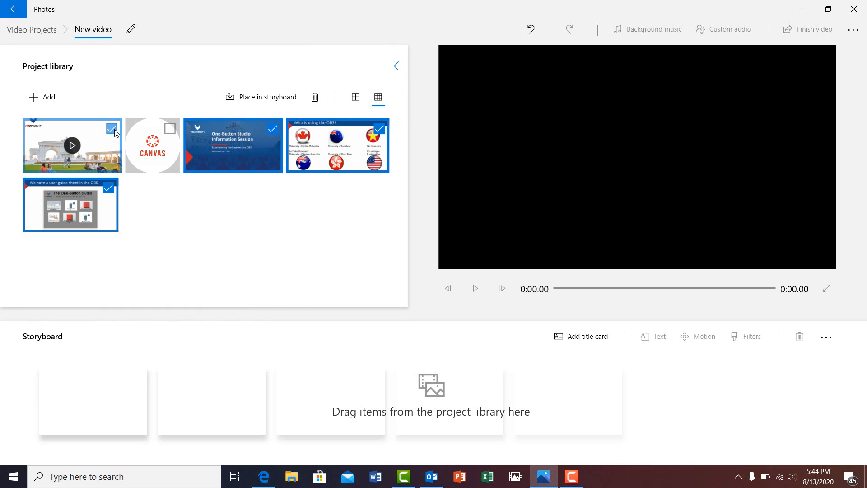
click(114, 131)
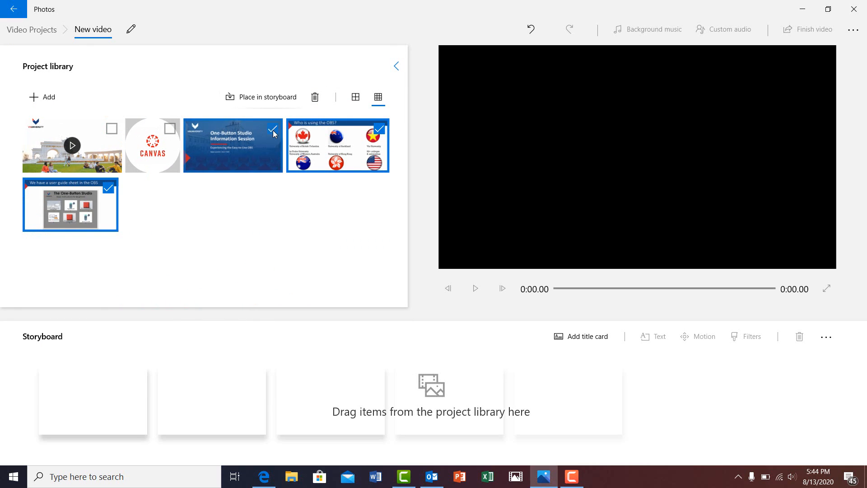
click(273, 129)
click(379, 129)
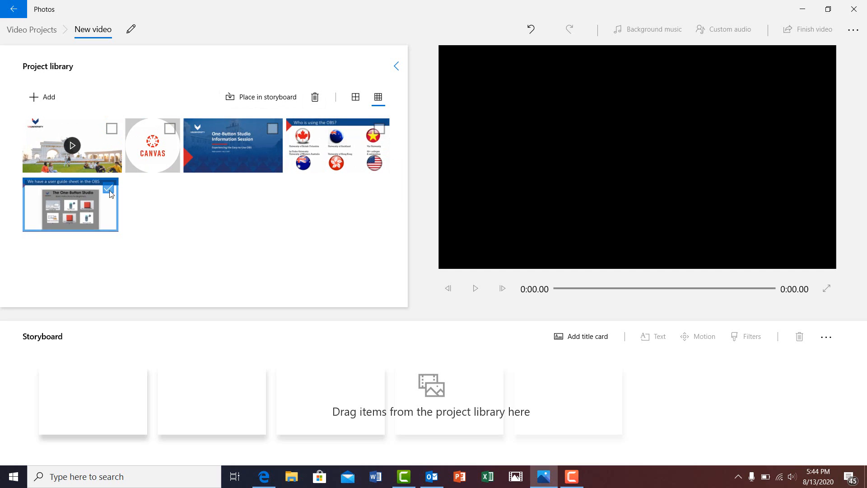
click(109, 189)
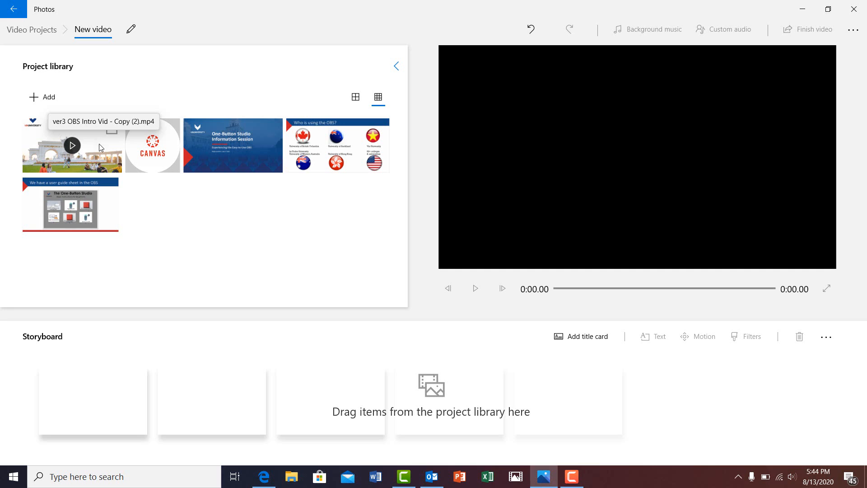
drag(99, 143, 116, 402)
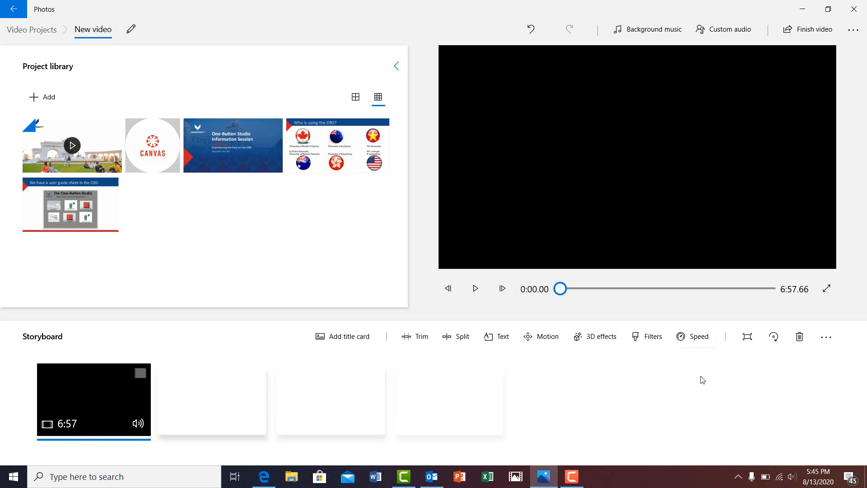
Trim the intro clip so it starts at 2:05.23 and ends at 5:37.86.
click(422, 335)
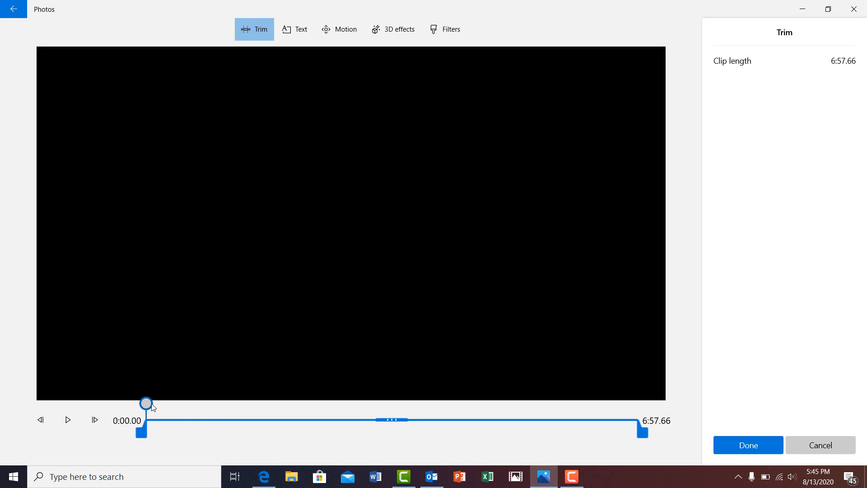
mouse_move(151, 405)
mouse_down()
mouse_move(199, 417)
mouse_move(267, 412)
mouse_move(241, 402)
mouse_move(146, 404)
mouse_up()
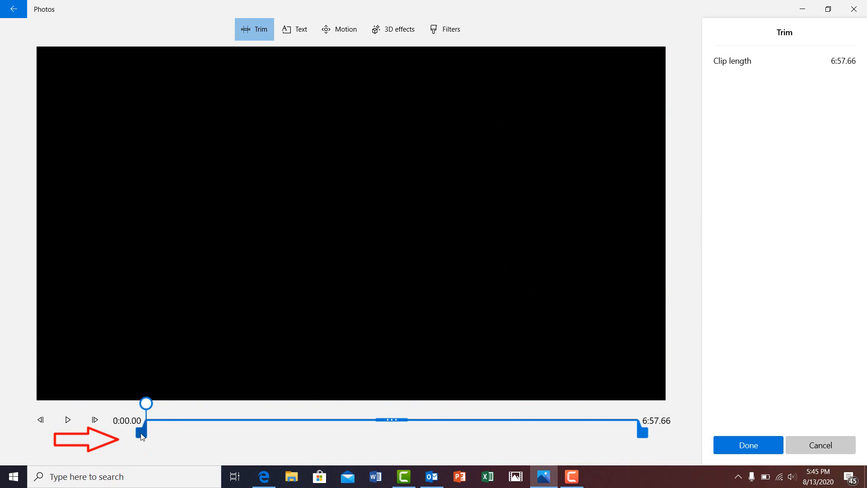
drag(141, 433, 114, 436)
drag(144, 402, 294, 403)
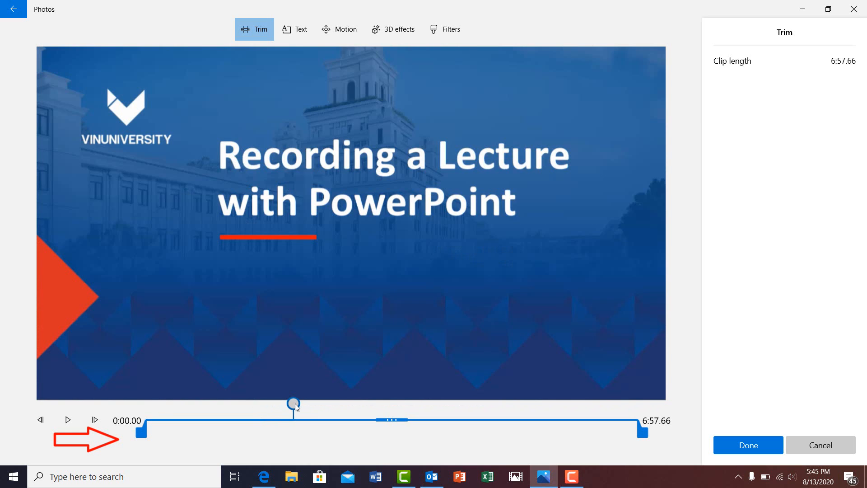
drag(141, 433, 290, 453)
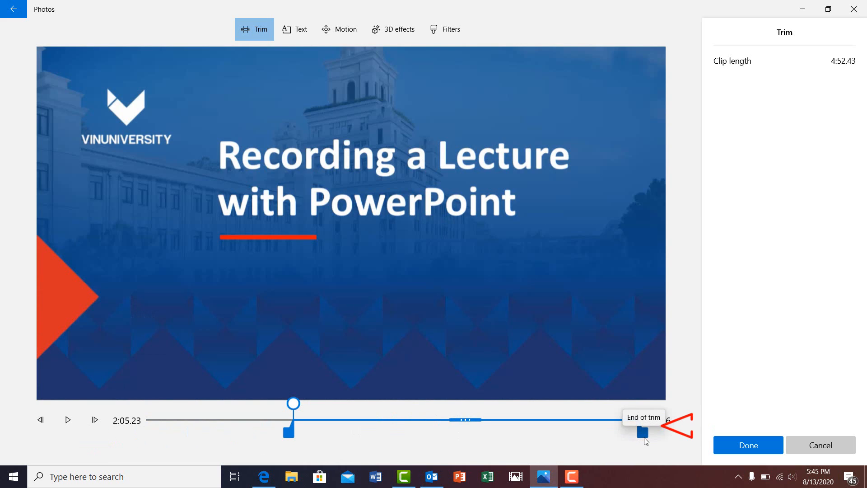
drag(644, 440, 549, 434)
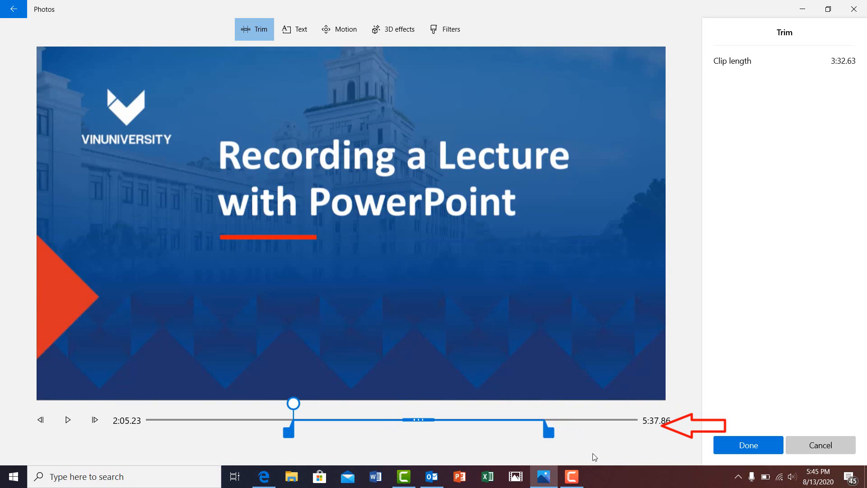